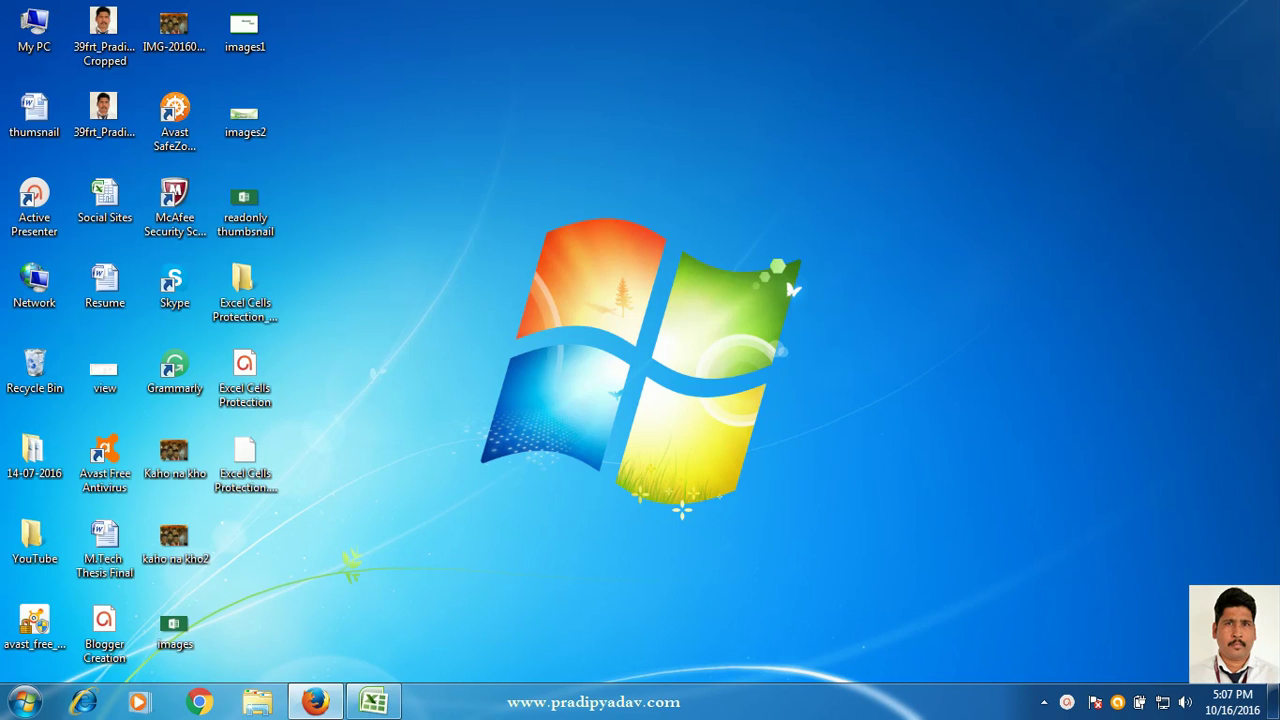
- Restore the Social Sites workbook window from the taskbar so it fills the screen
click(376, 704)
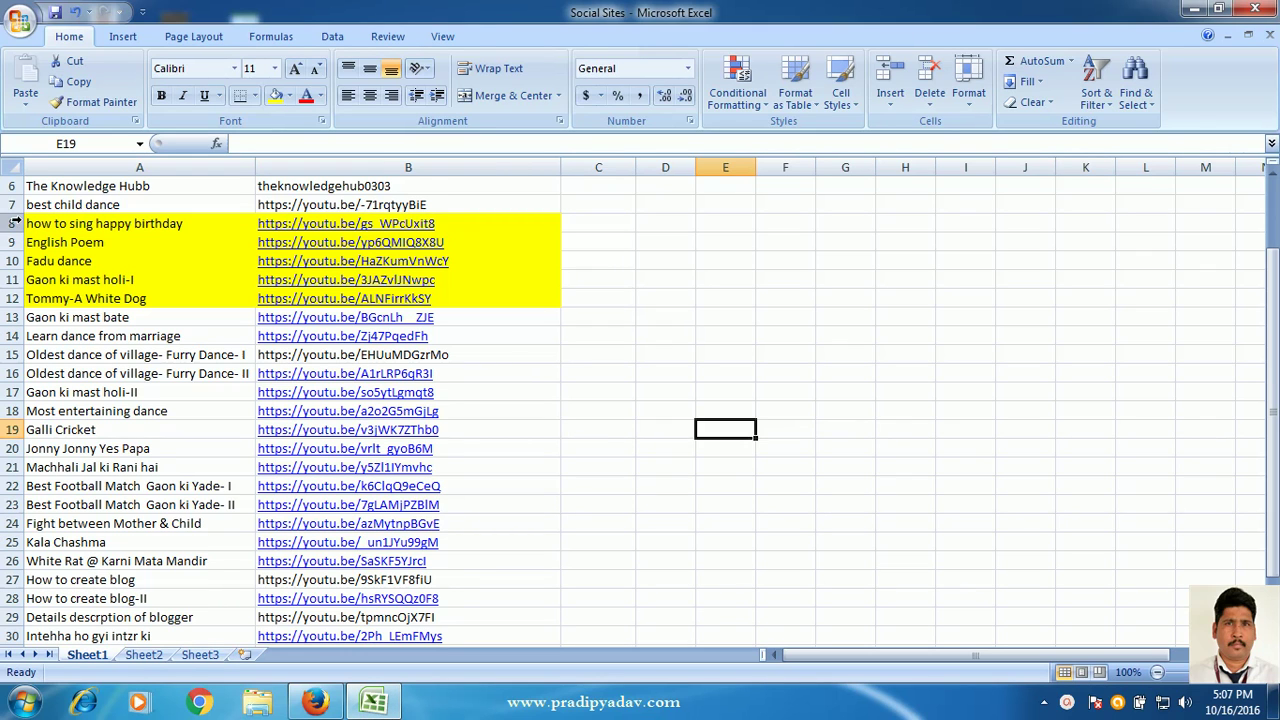
drag(14, 222, 15, 289)
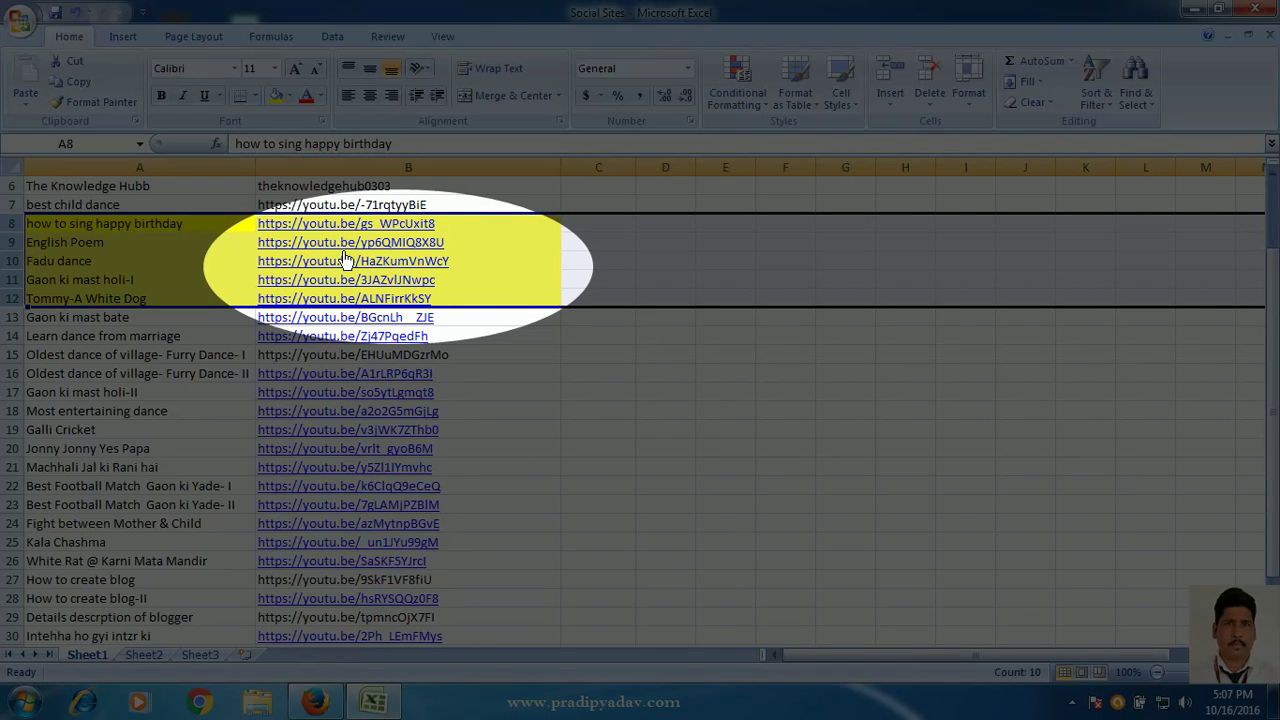
click(548, 340)
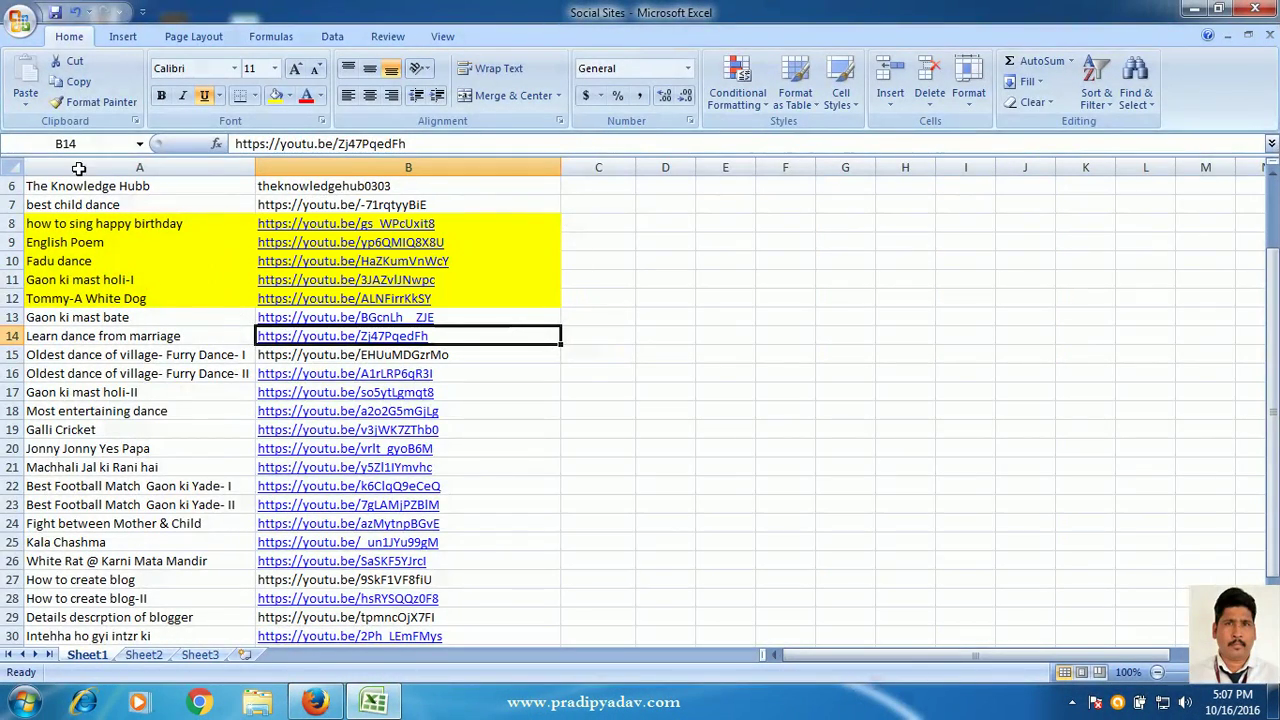
- Select the whole worksheet and clear both Locked and Hidden in Format Cells > Protection
click(14, 169)
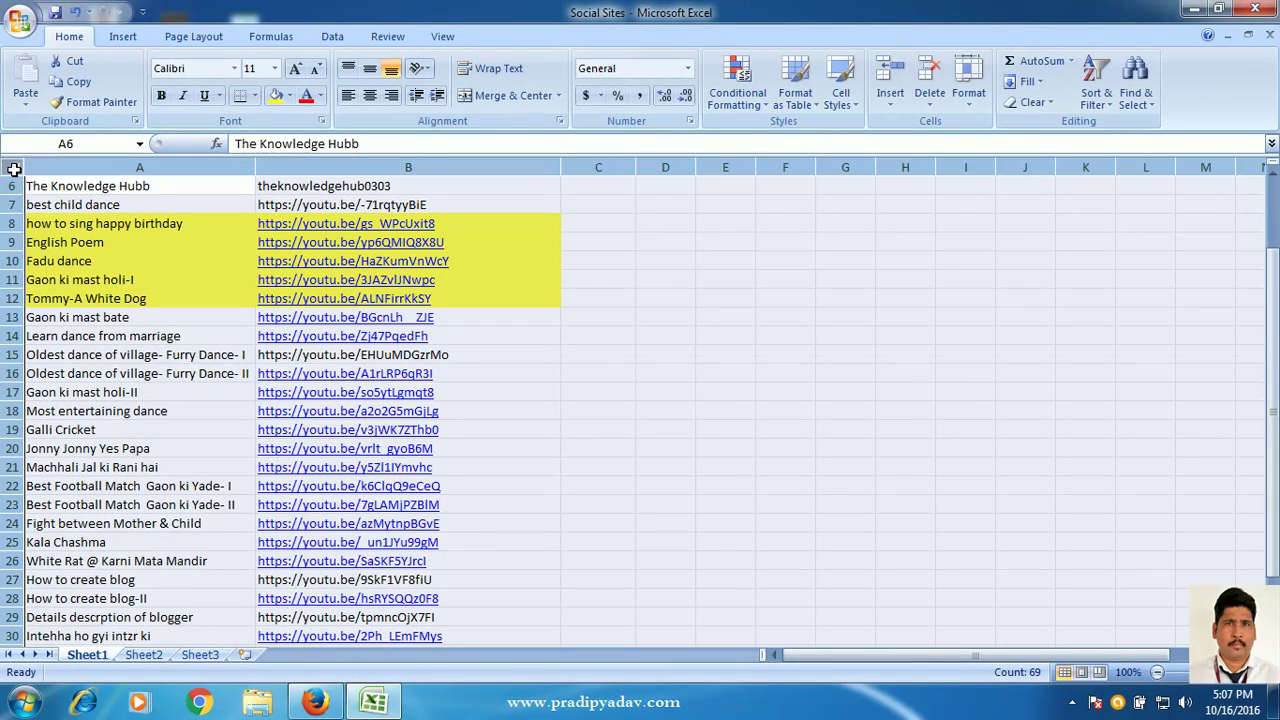
click(967, 80)
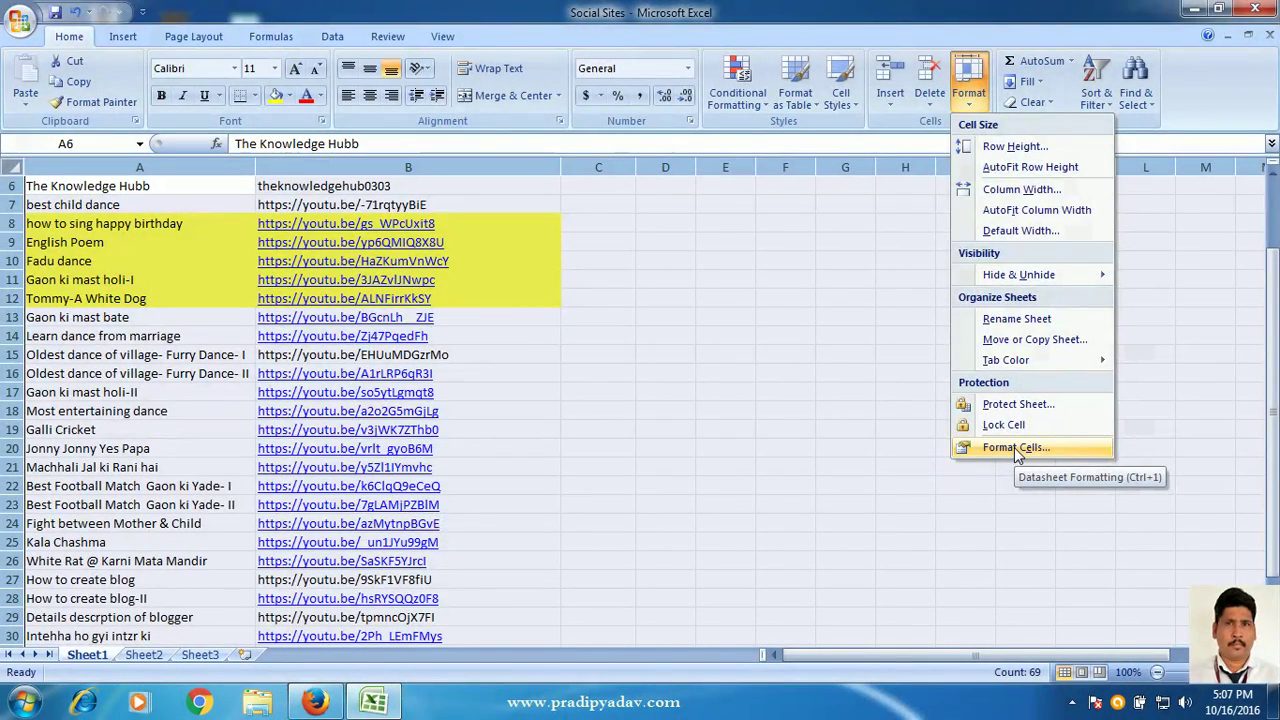
click(1016, 449)
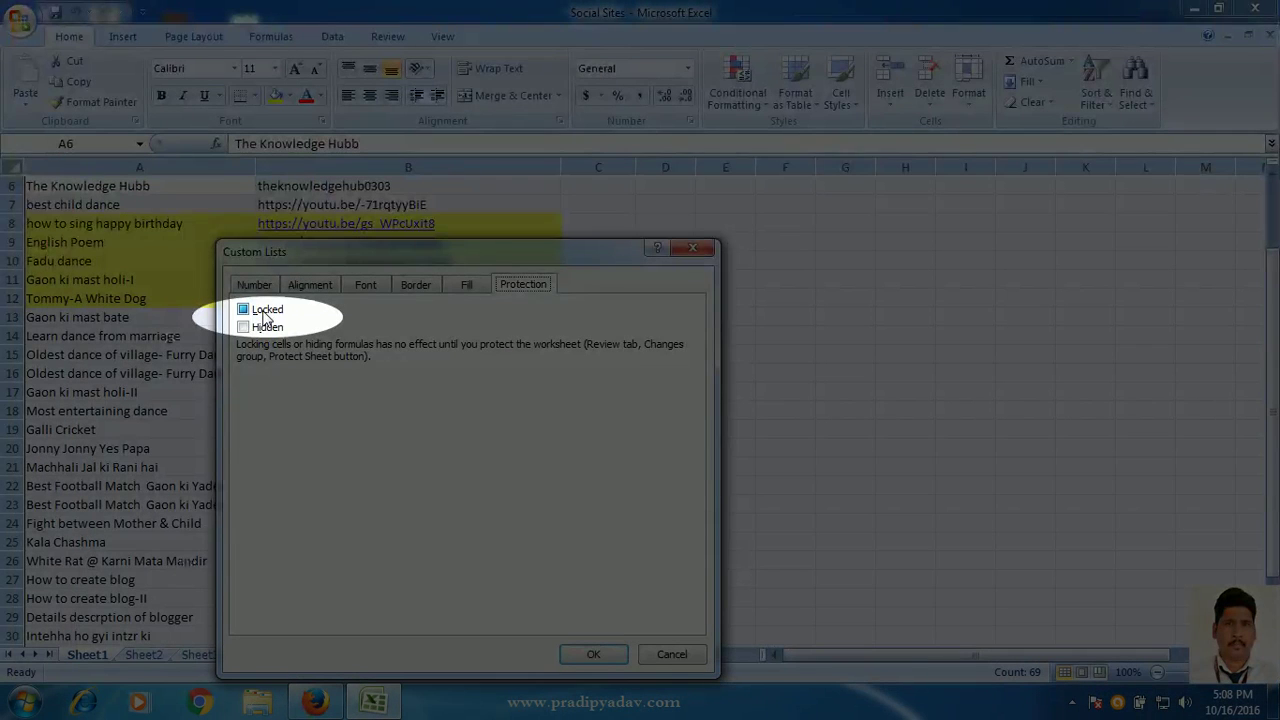
click(243, 310)
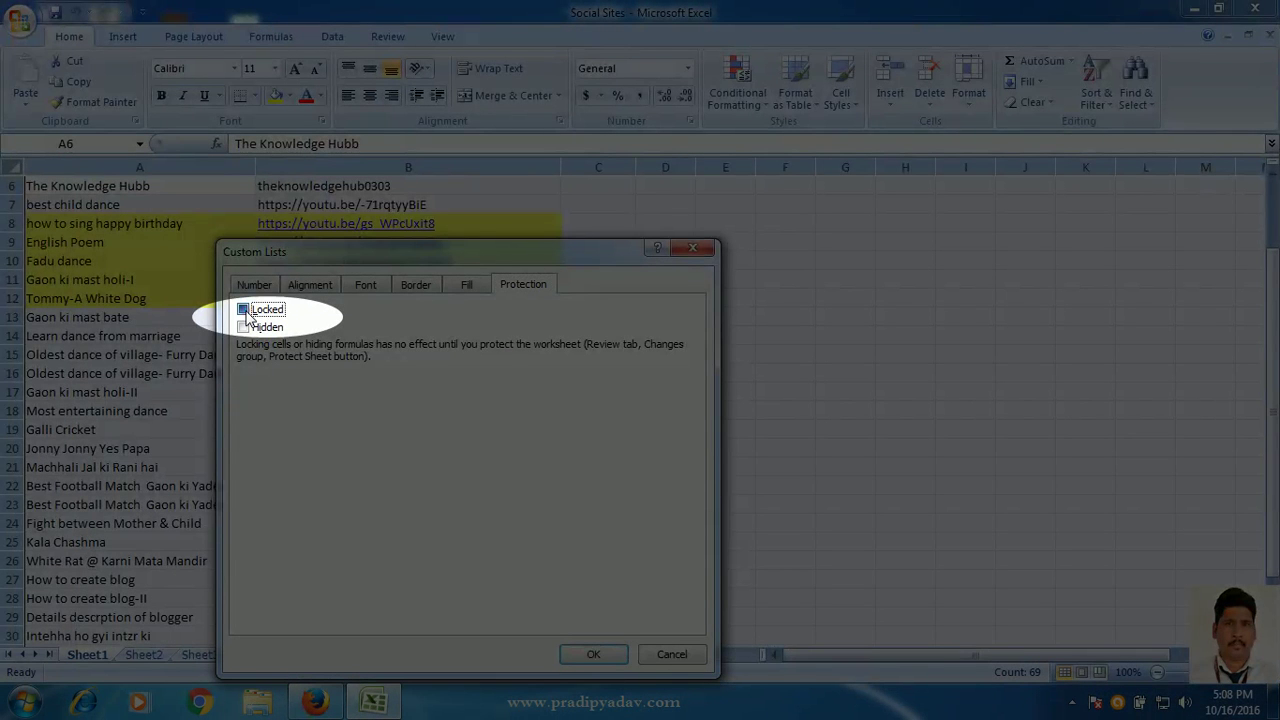
click(243, 327)
click(243, 327)
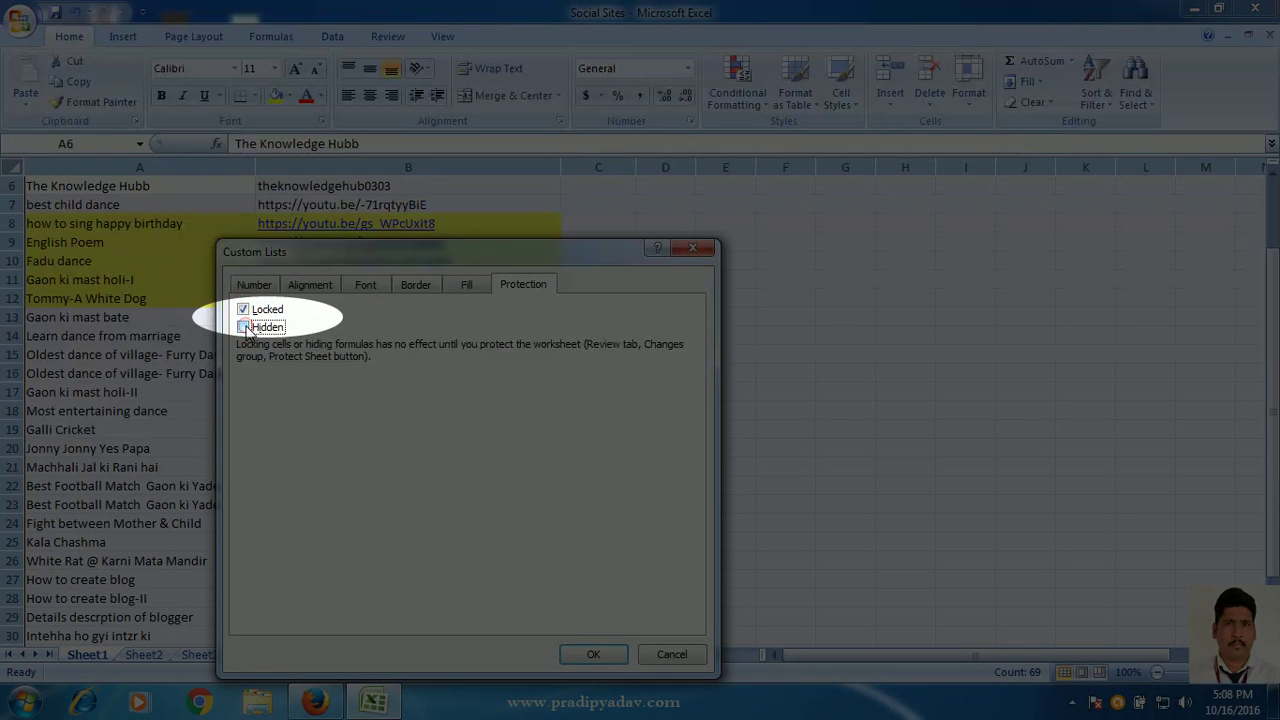
click(243, 310)
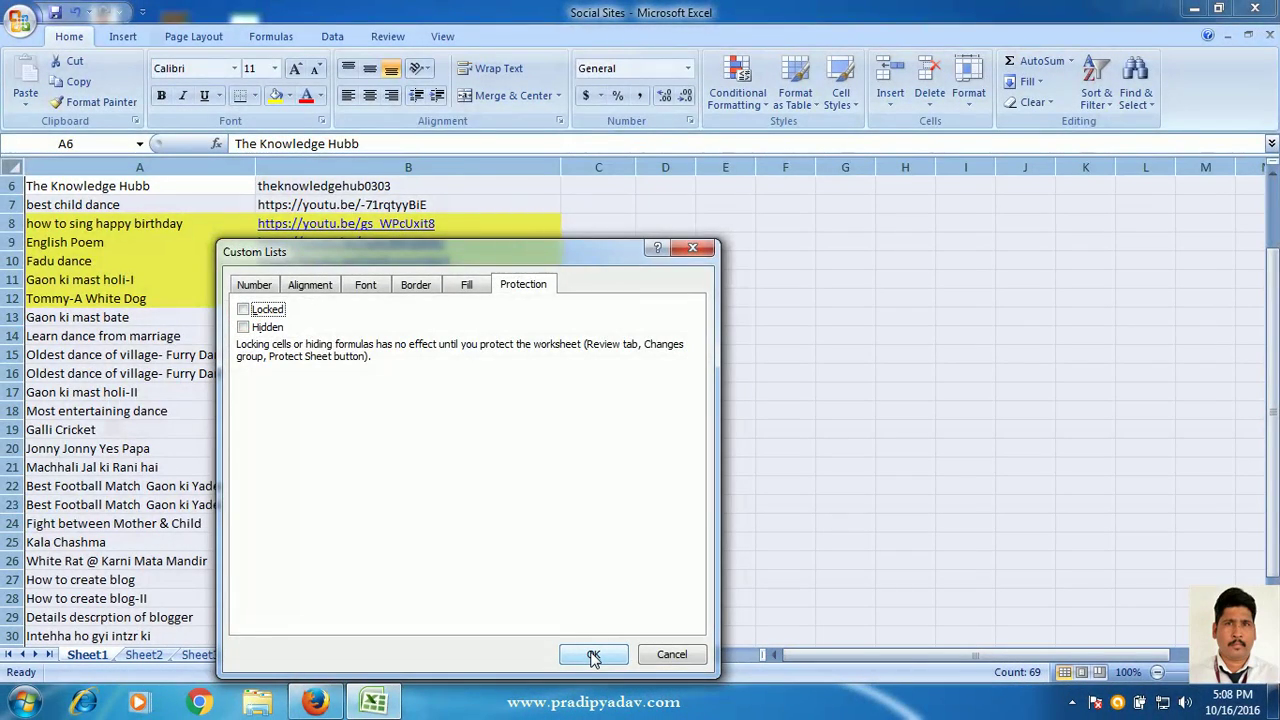
click(593, 655)
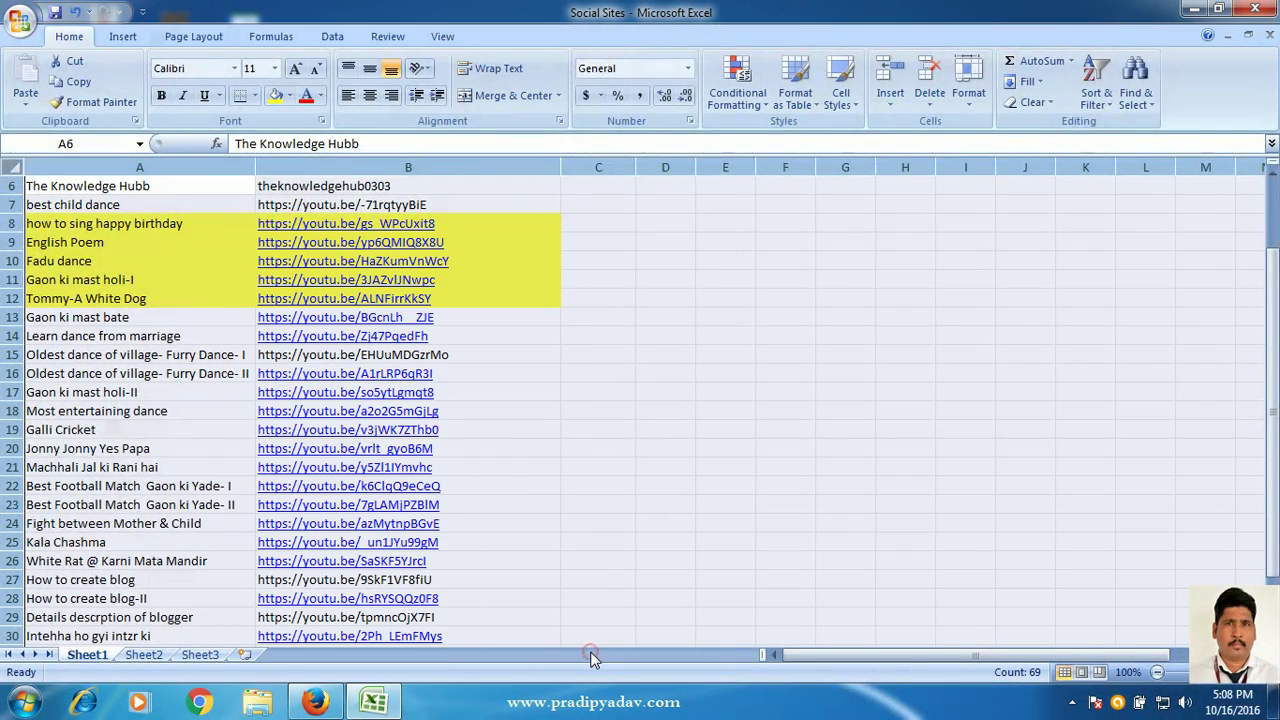
click(583, 571)
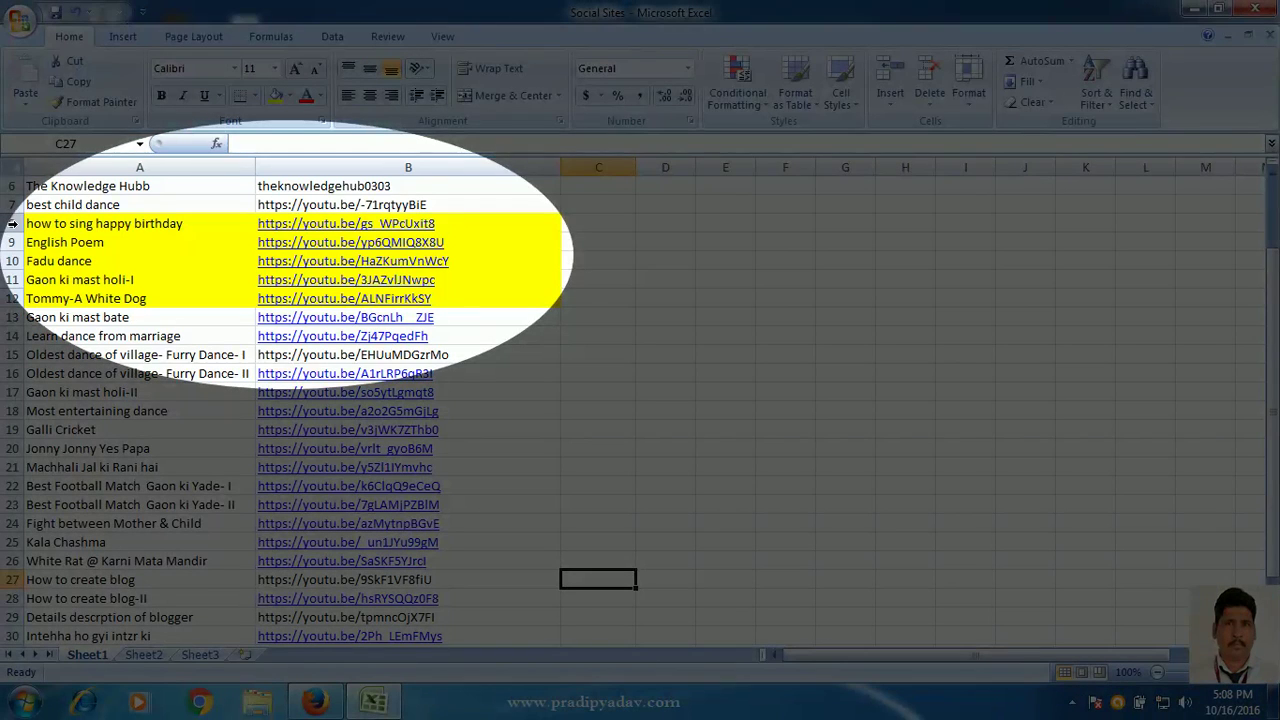
- Select yellow rows 8–12 and tick Locked in Format Cells > Protection, leaving Hidden cleared
click(12, 223)
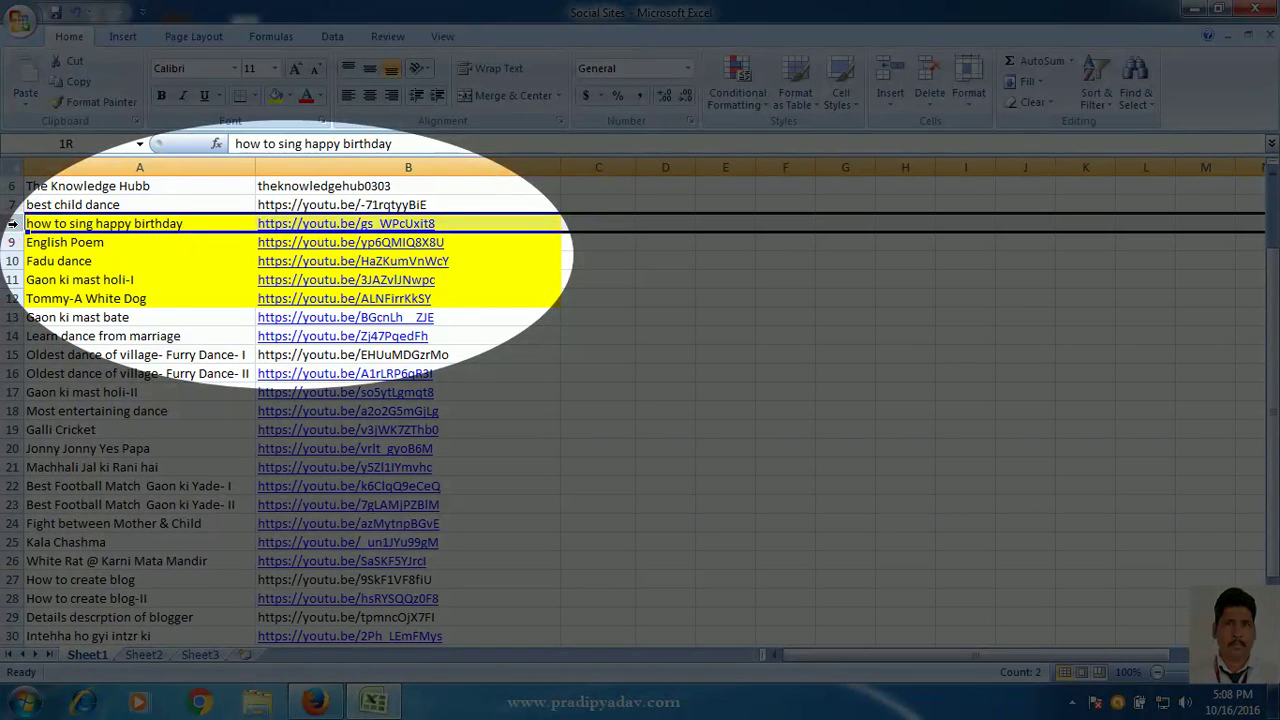
drag(12, 223, 14, 295)
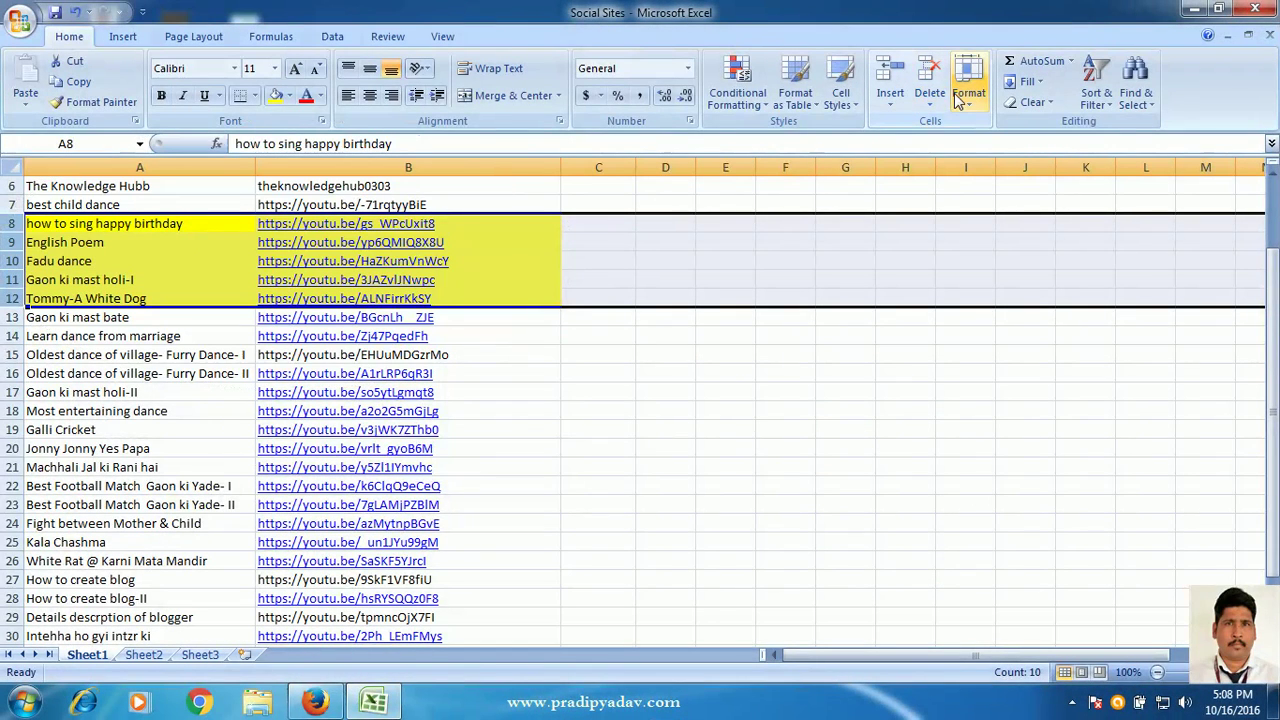
click(962, 96)
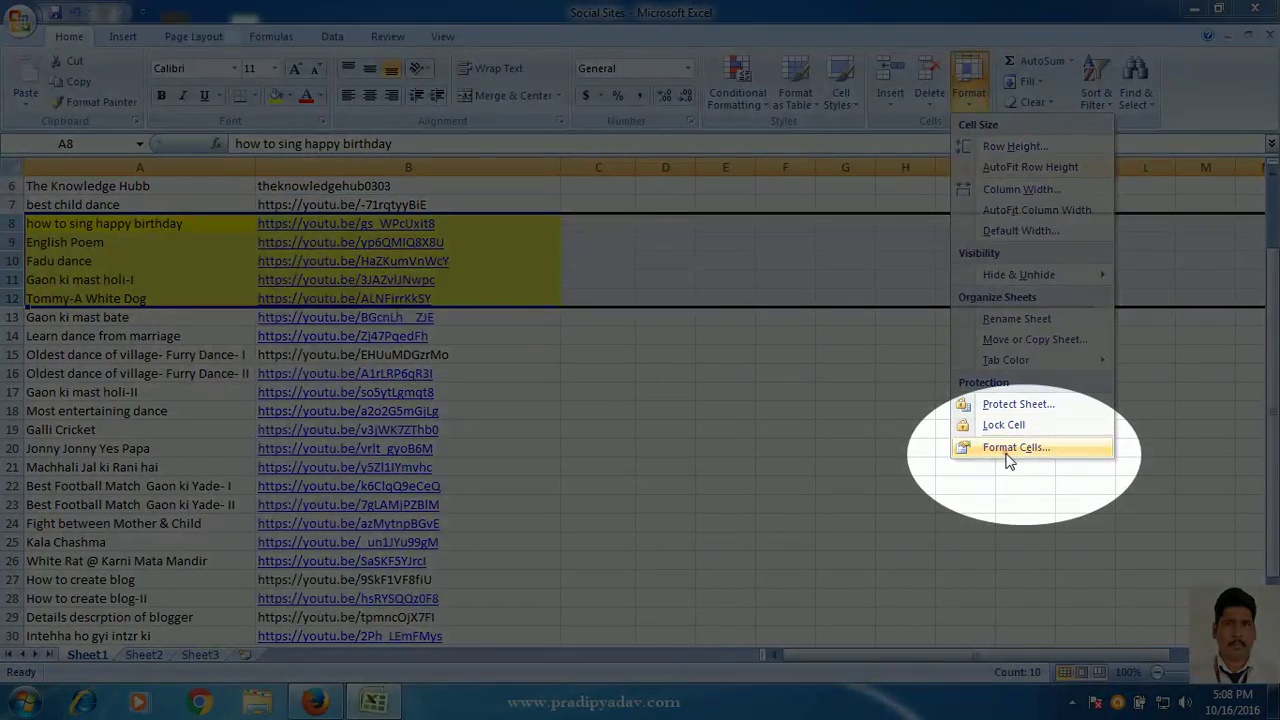
click(1015, 447)
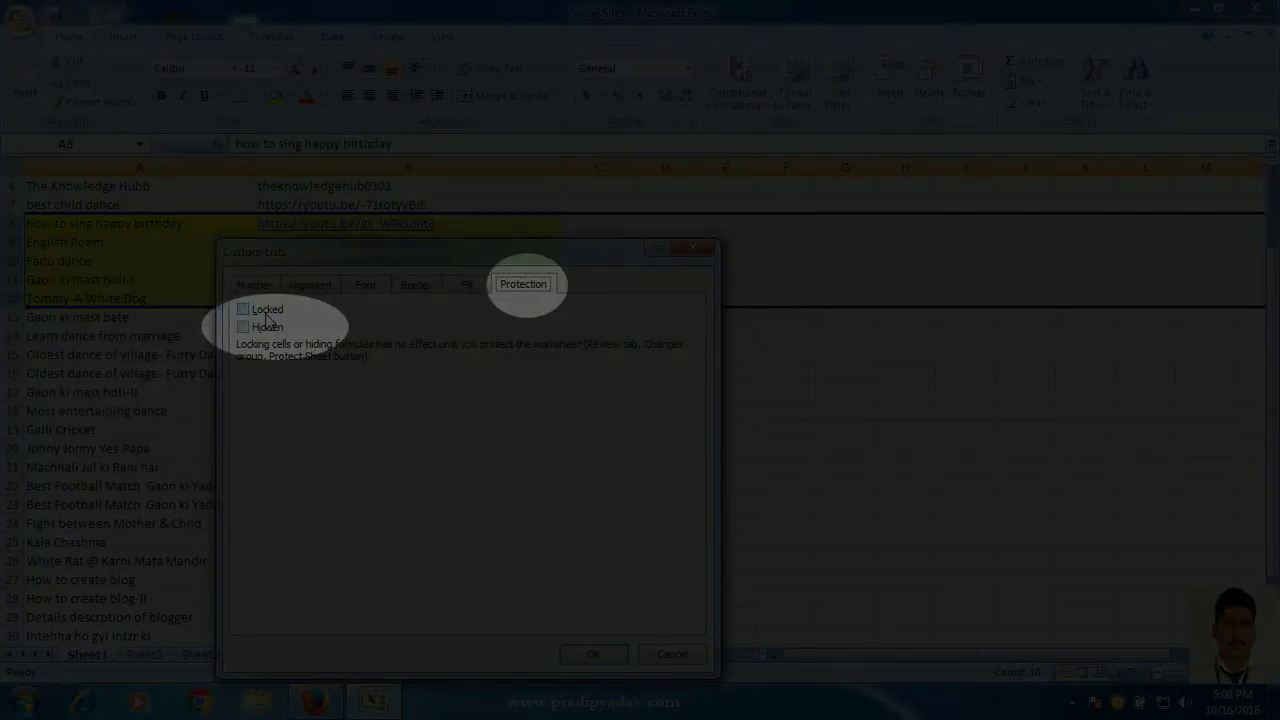
click(272, 310)
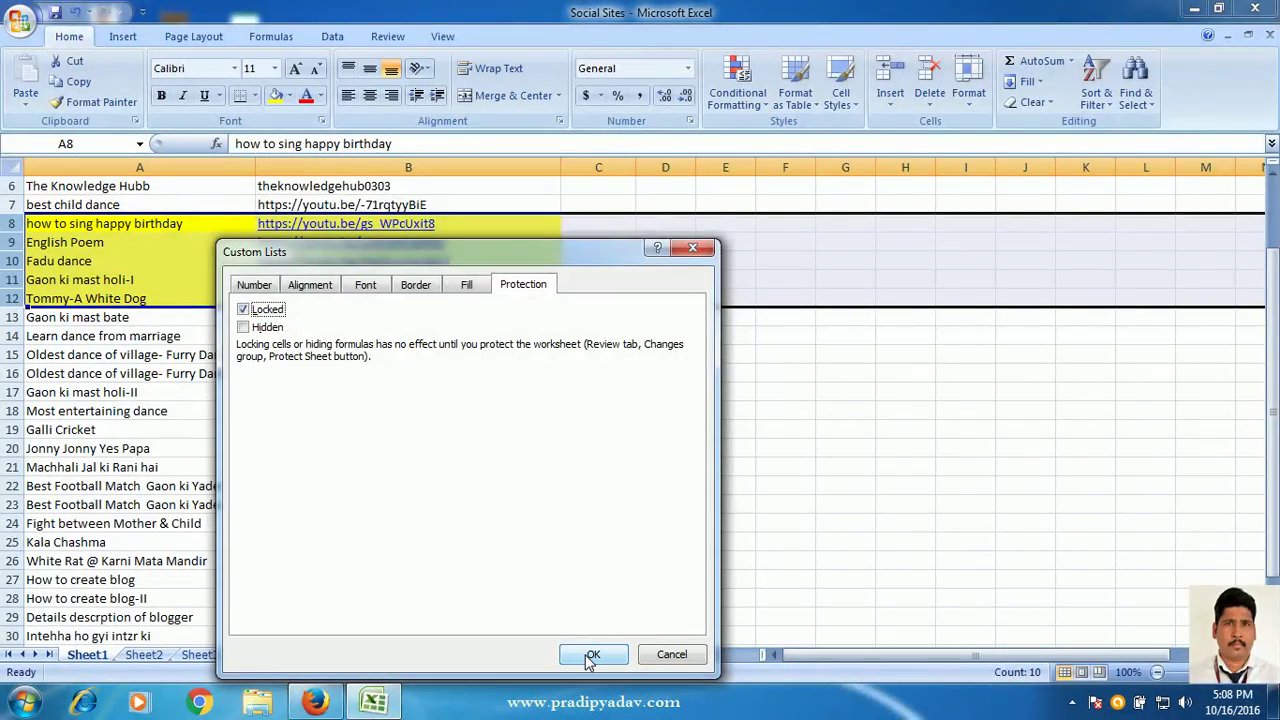
click(592, 656)
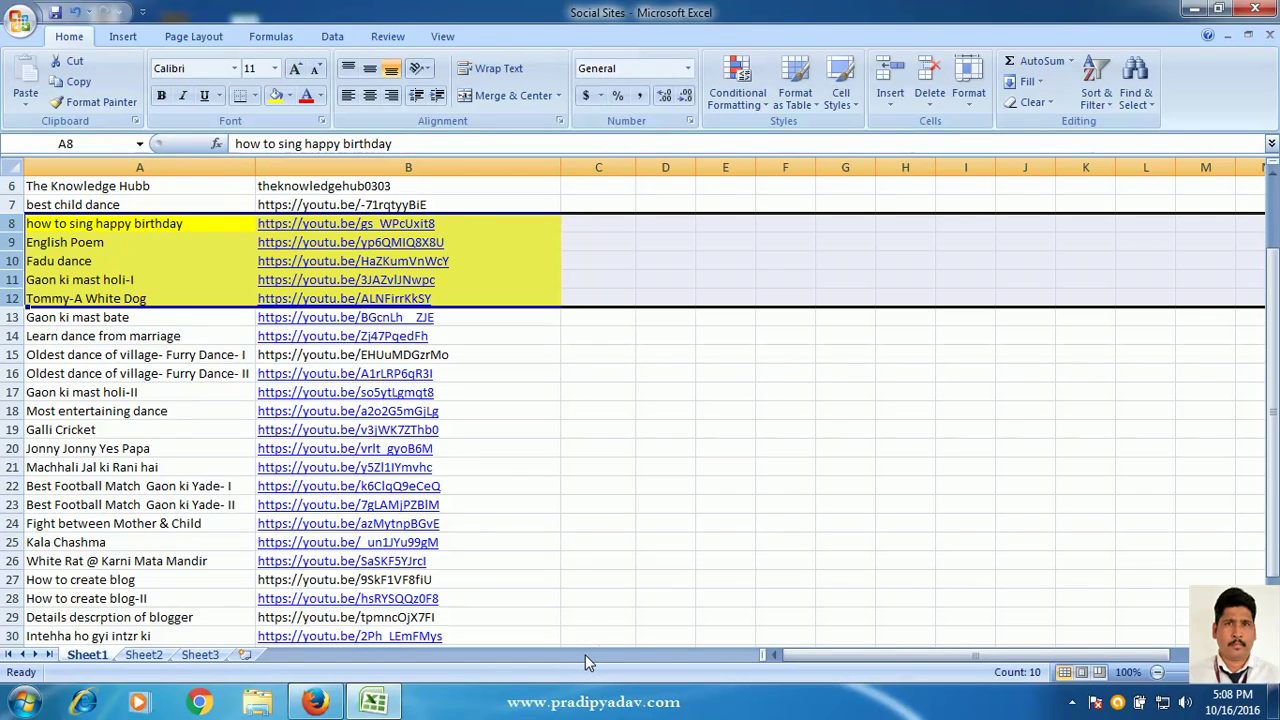
click(16, 165)
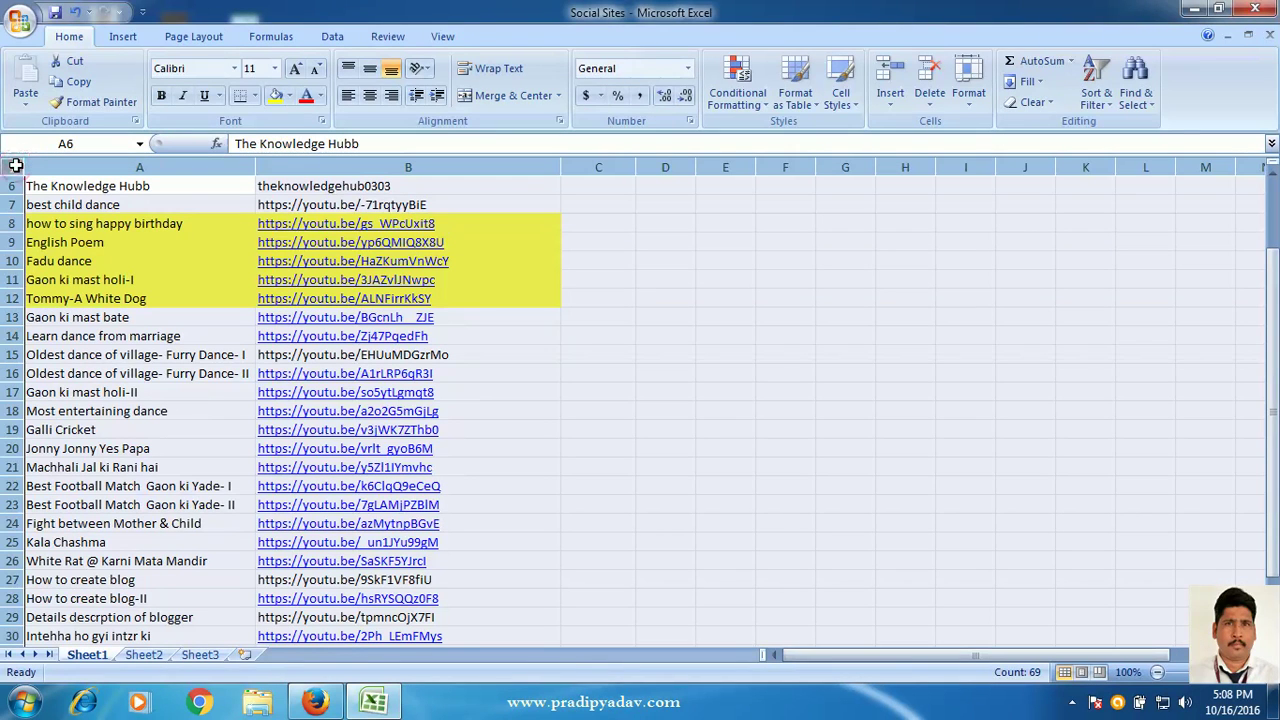
- Protect Sheet1 with a password via Format > Protect Sheet, re-entering it to confirm
click(966, 90)
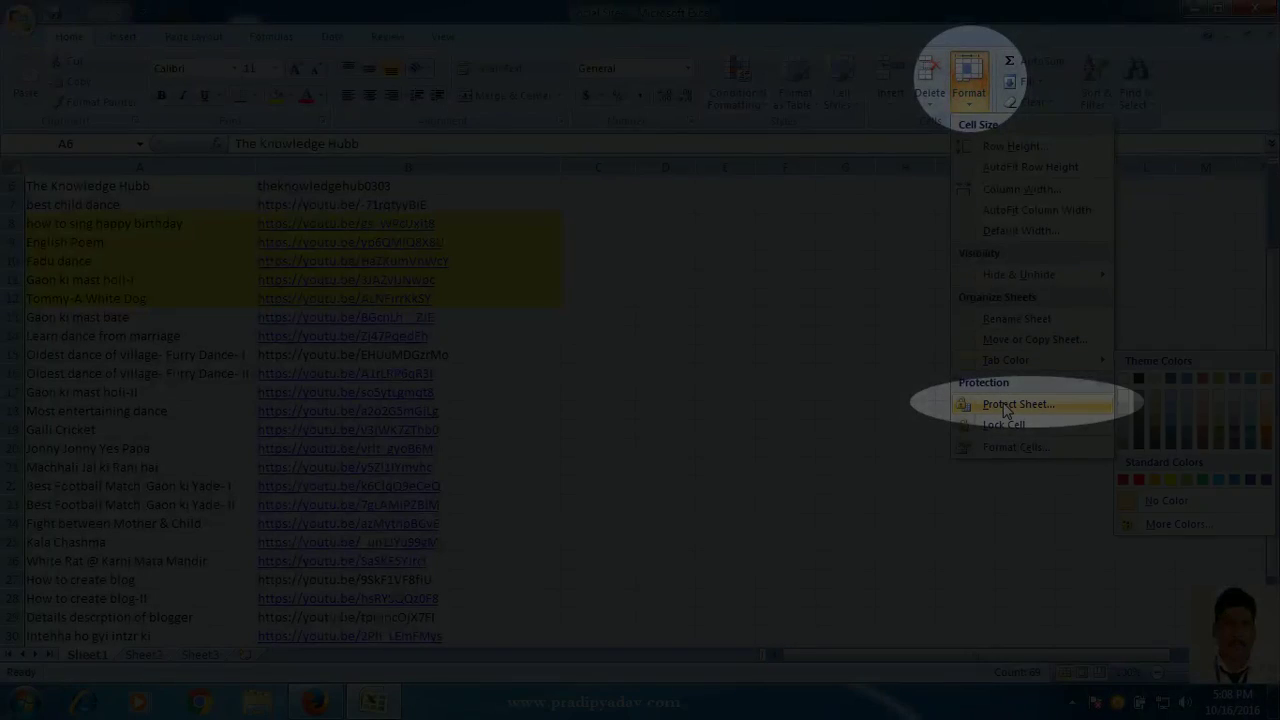
click(1005, 403)
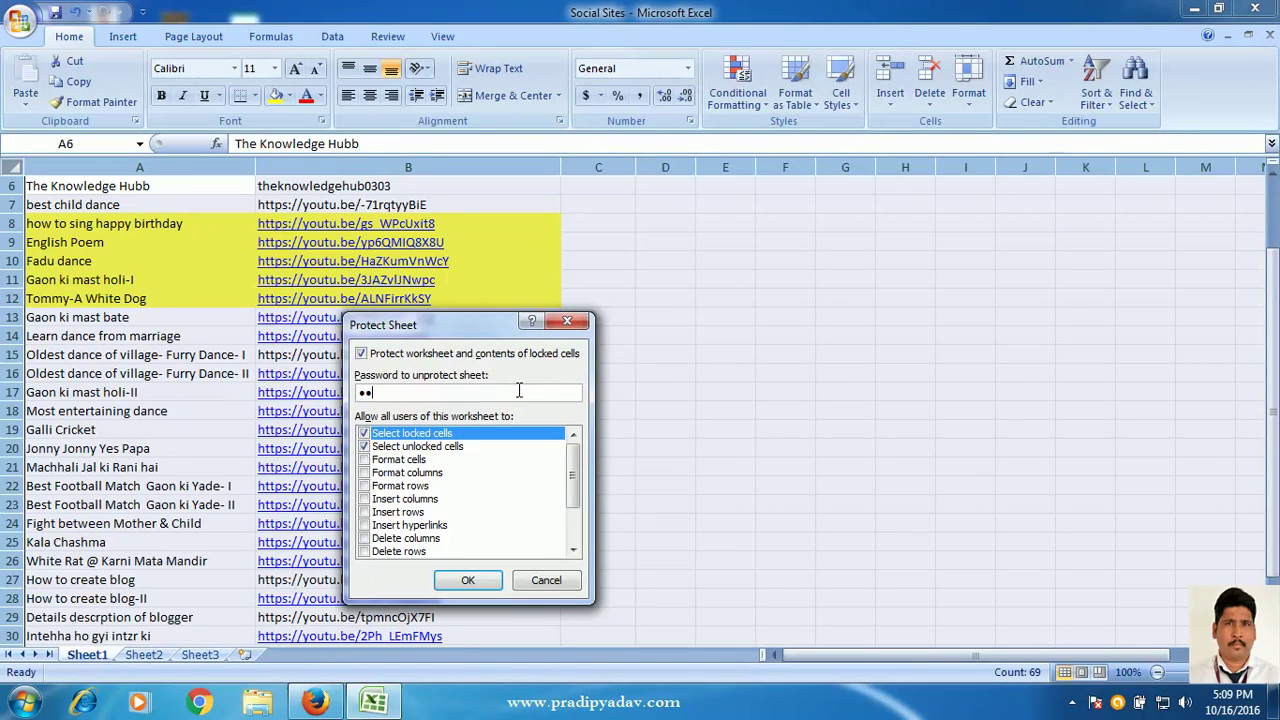
click(467, 580)
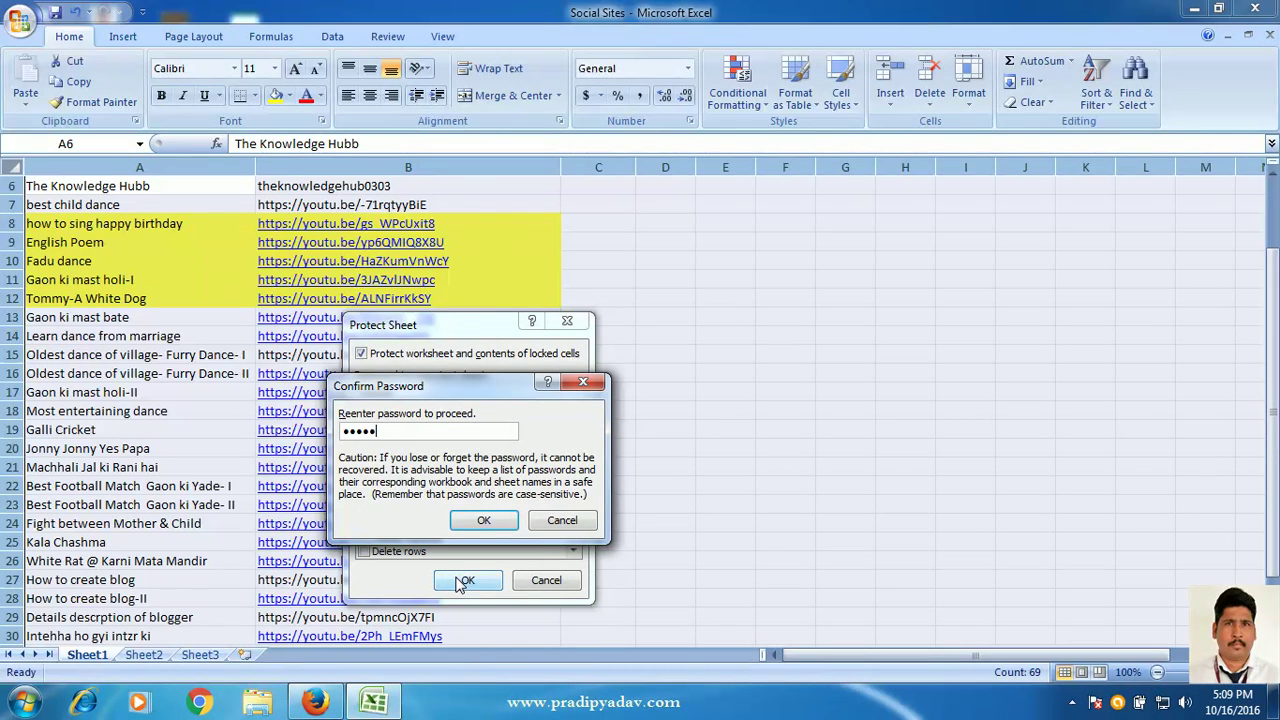
click(484, 519)
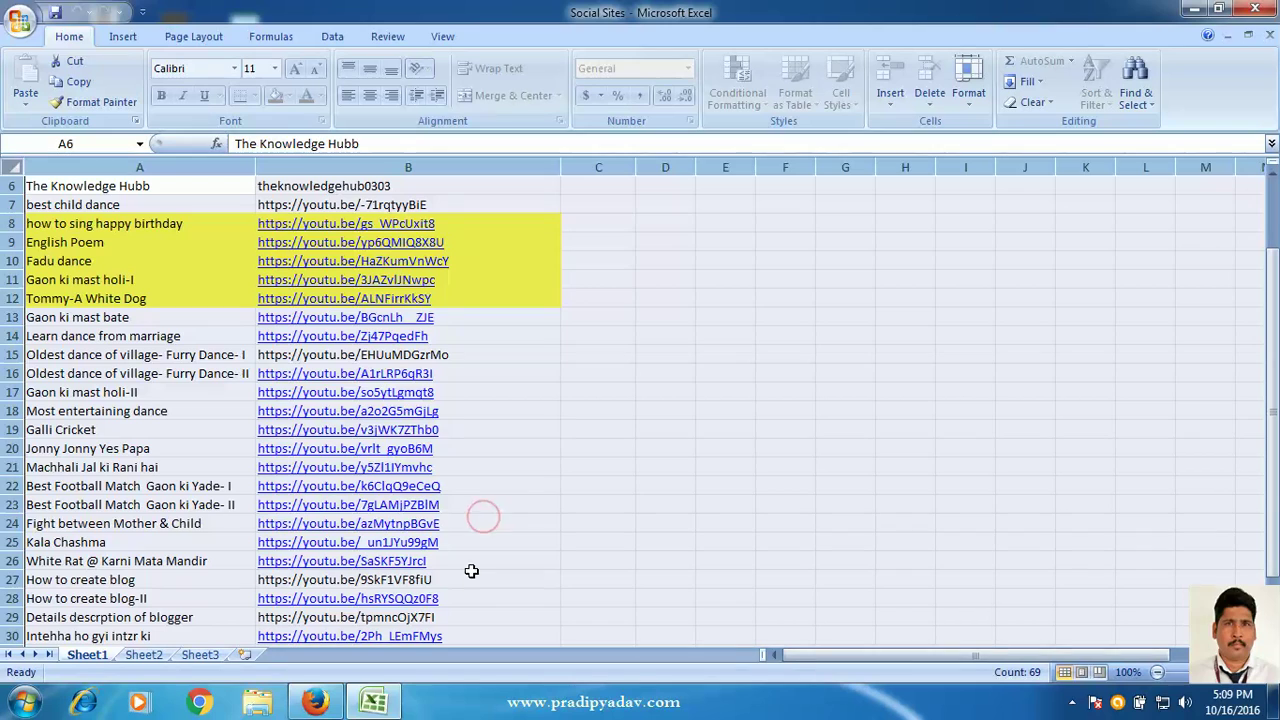
click(620, 387)
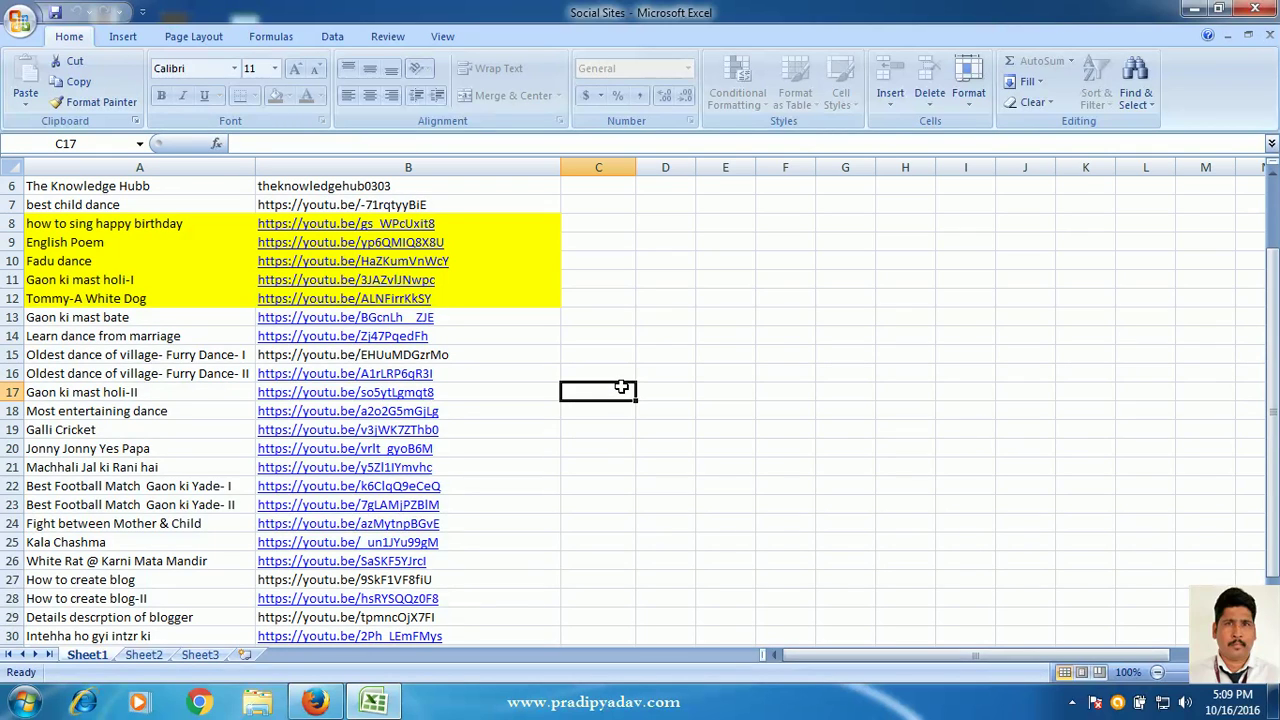
click(461, 323)
key(ctrl+Down)
double_click(488, 413)
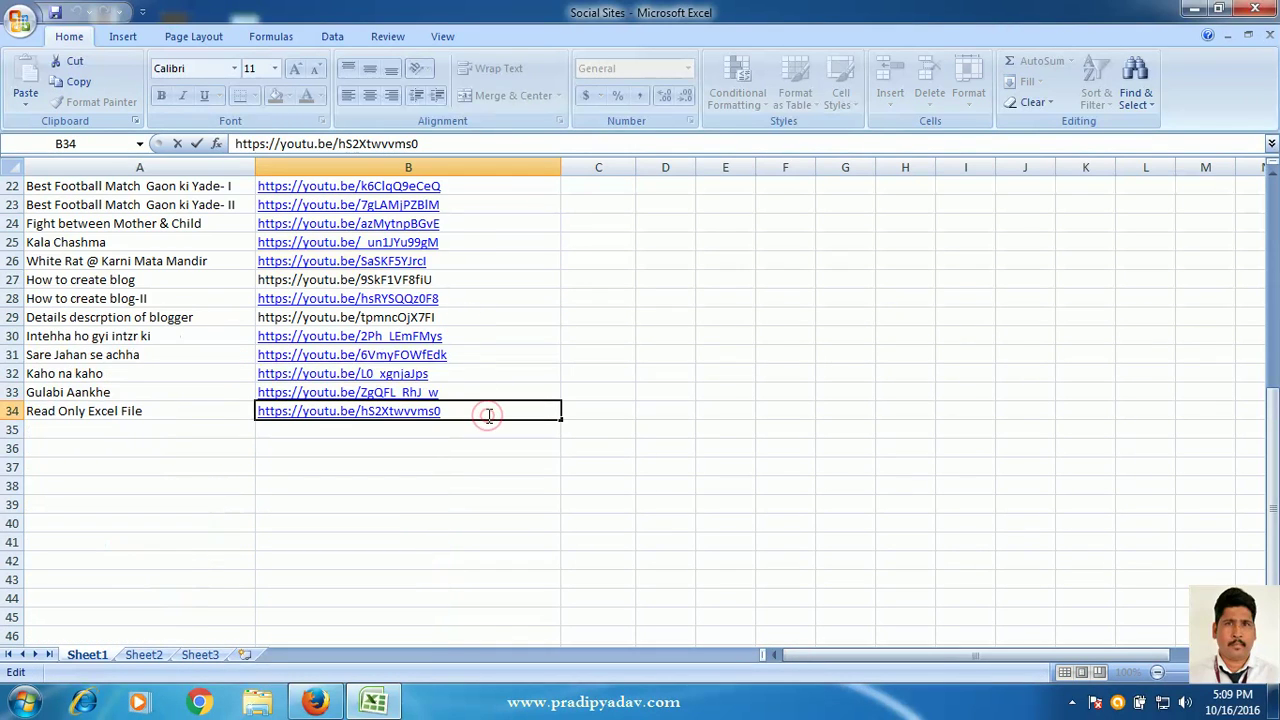
text(the)
key(BackSpace)
key(BackSpace)
key(BackSpace)
key(BackSpace)
click(662, 330)
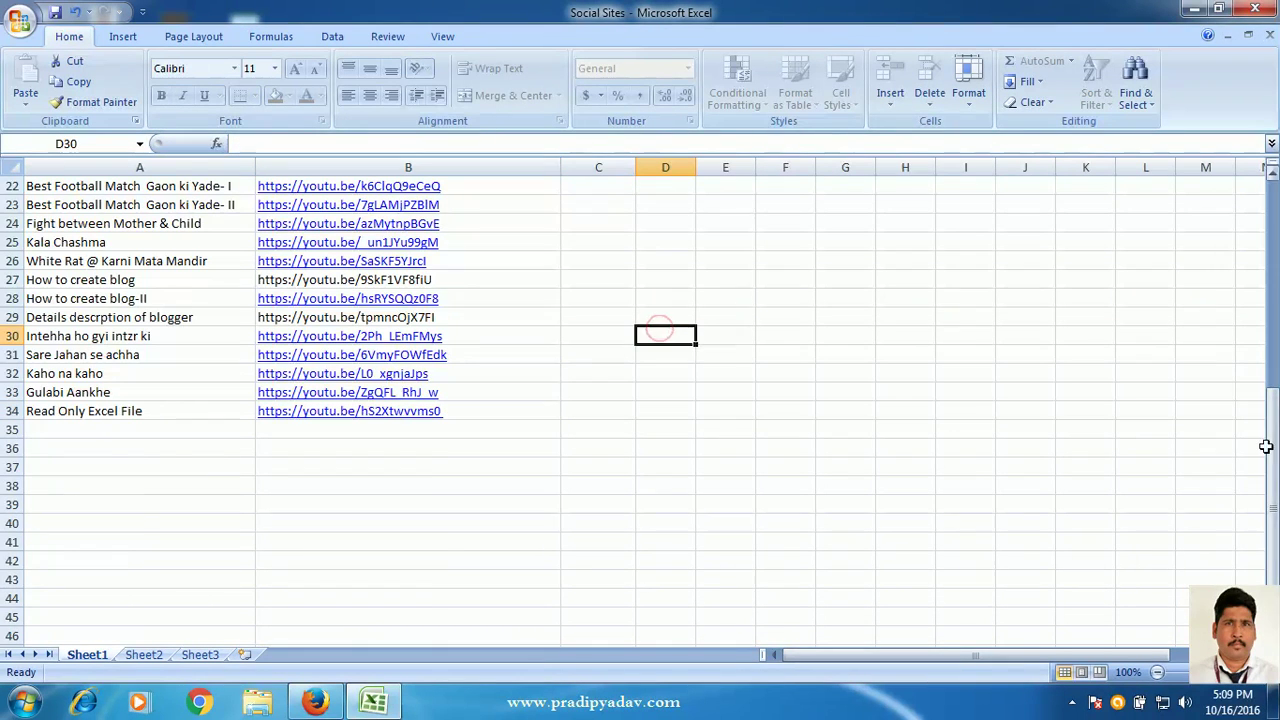
drag(1270, 463, 1265, 215)
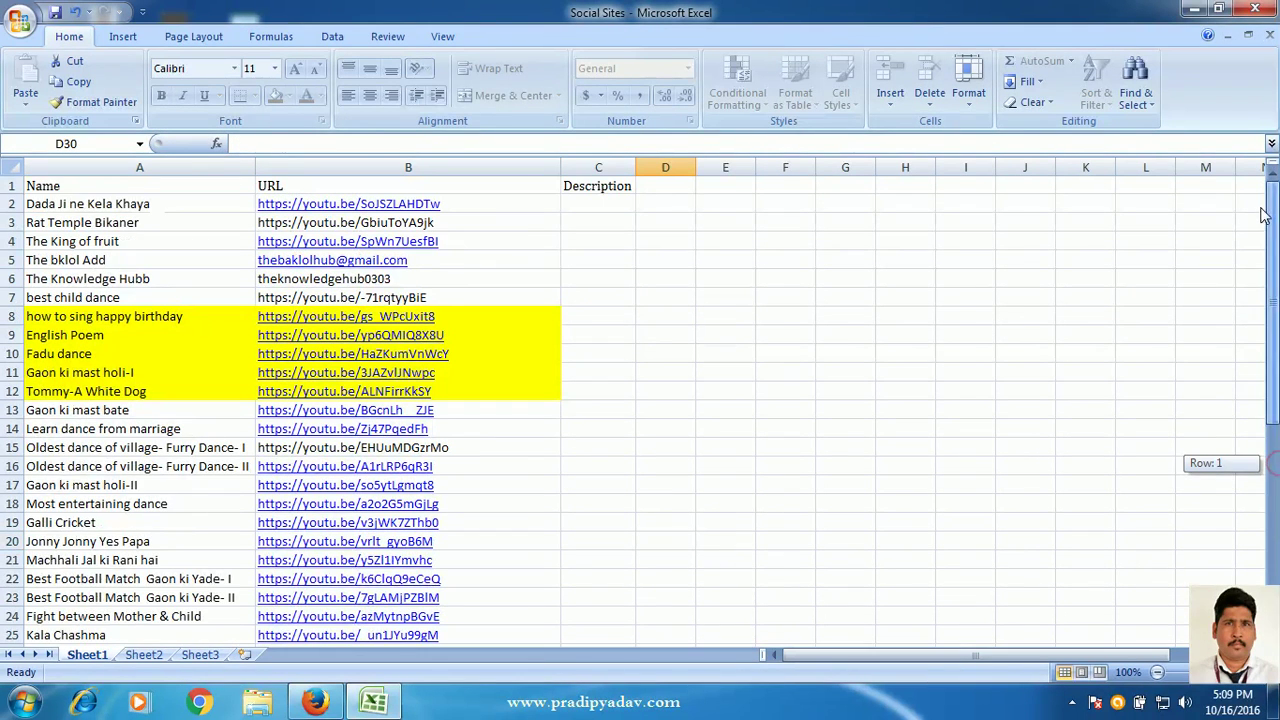
double_click(491, 280)
text(12)
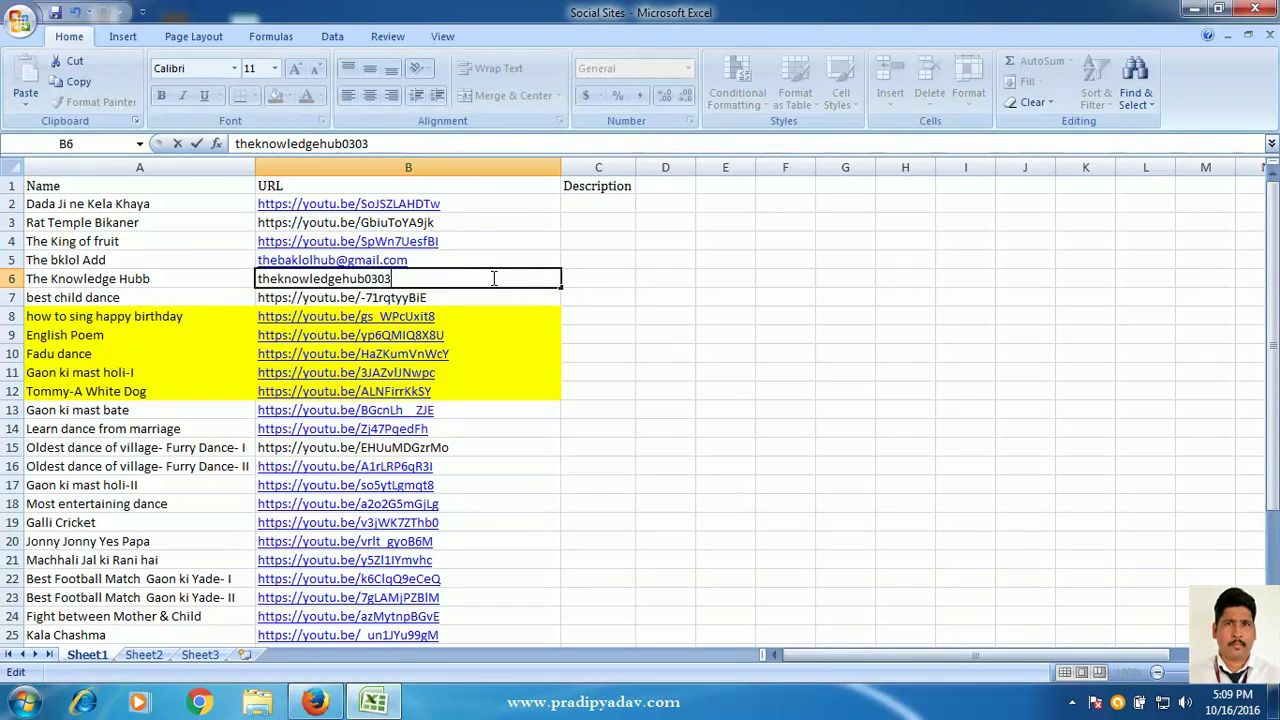
double_click(453, 317)
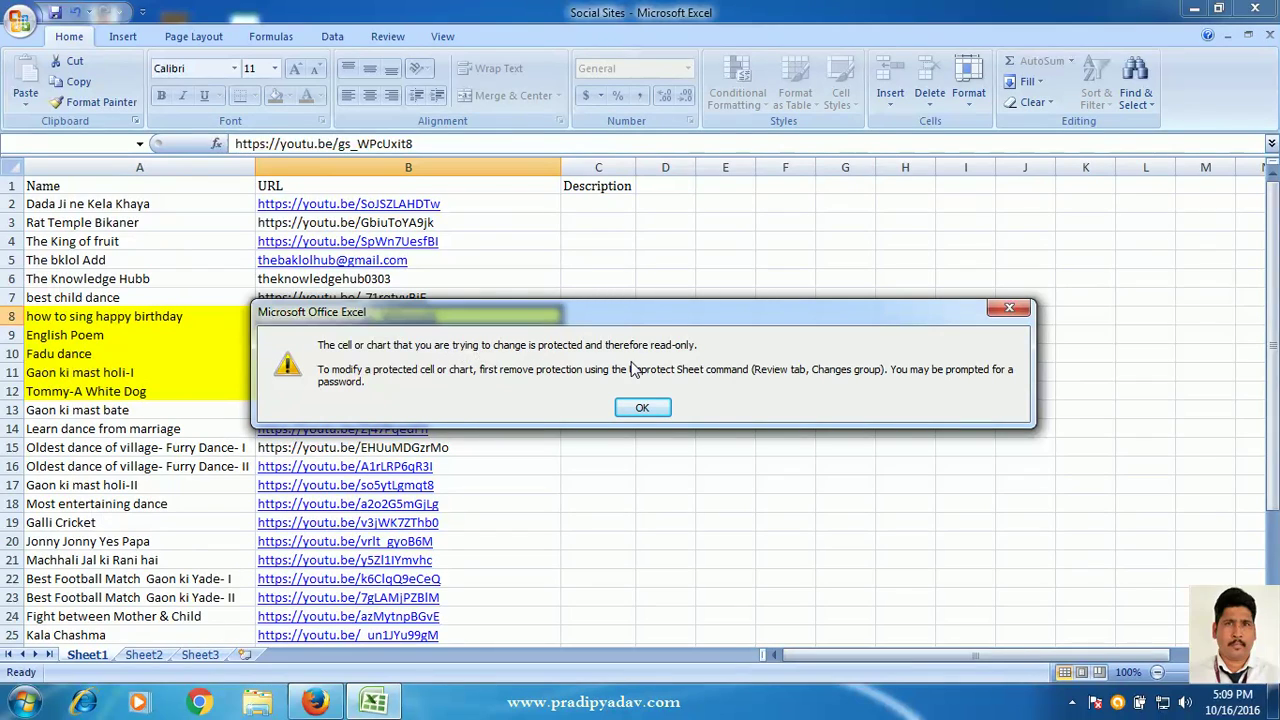
click(650, 406)
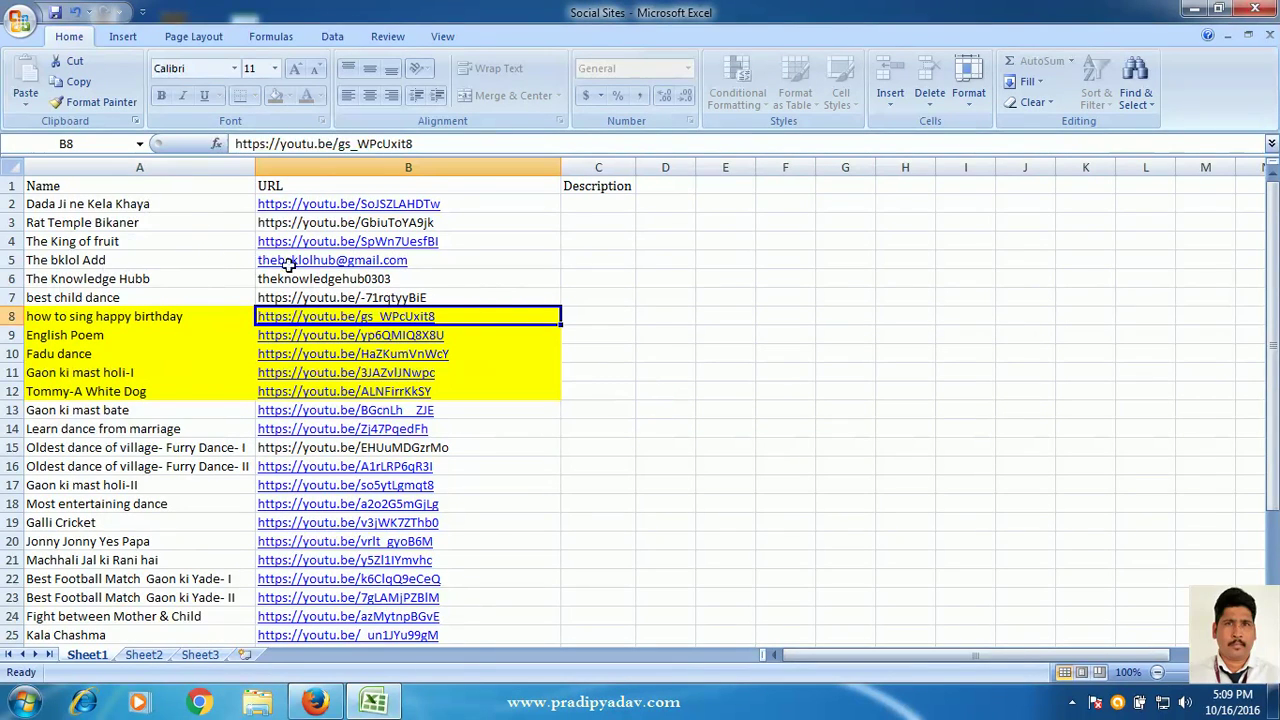
click(465, 206)
click(488, 485)
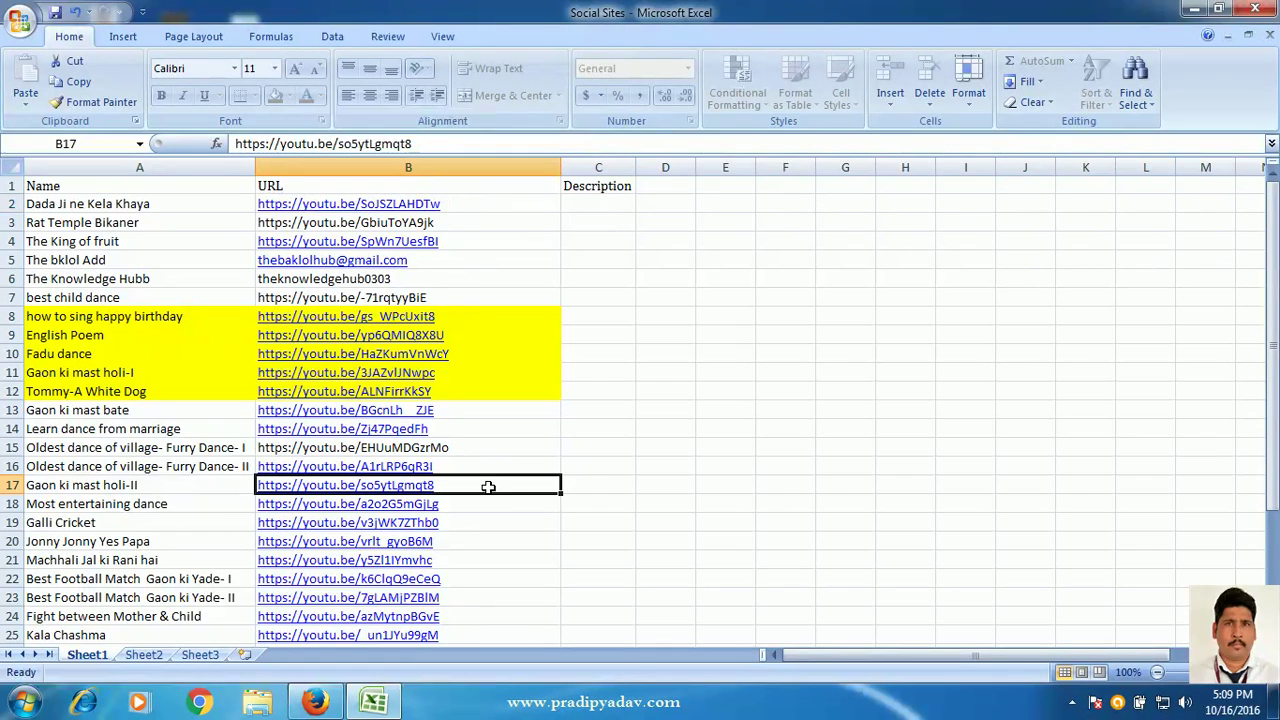